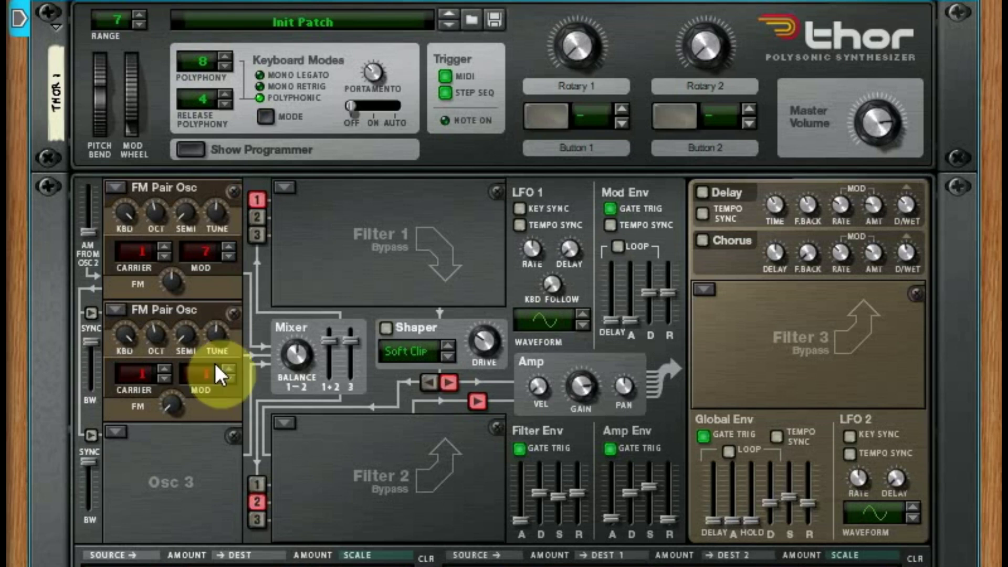
- Turn off the second oscillator's routing button on Filter 2
left_click(260, 500)
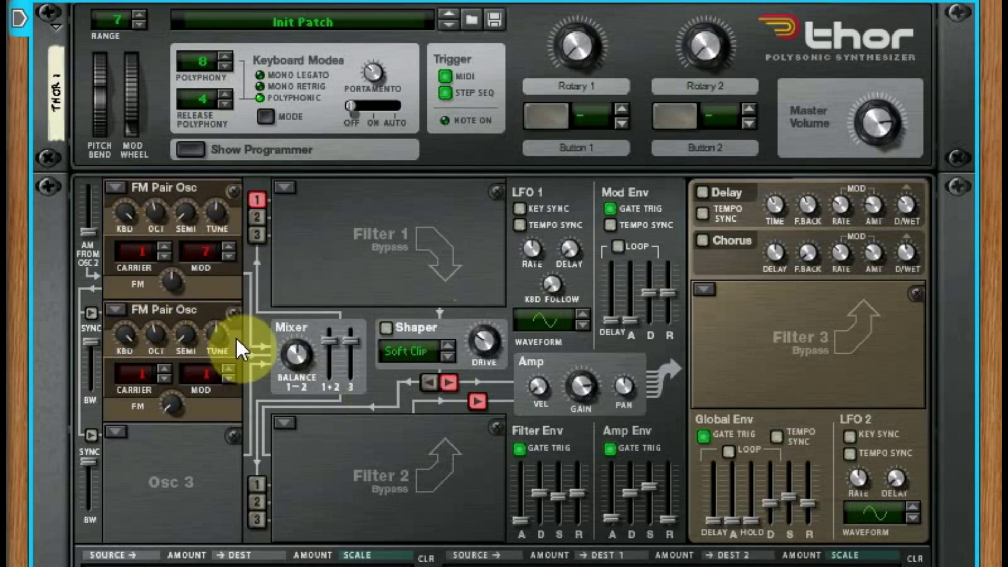
- Set the second oscillator slot to Off
right_click(181, 307)
left_click(154, 307)
left_click(116, 309)
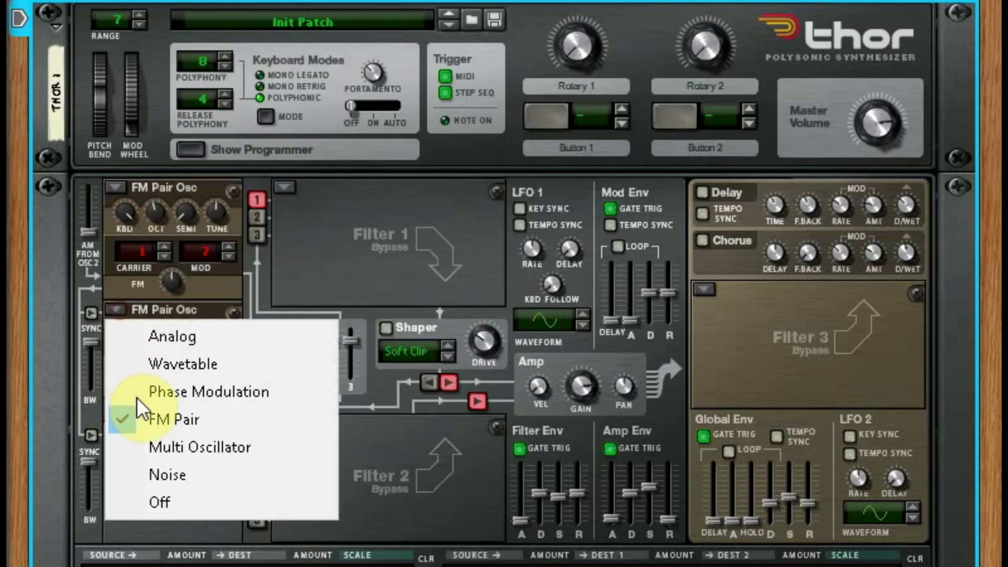
left_click(162, 506)
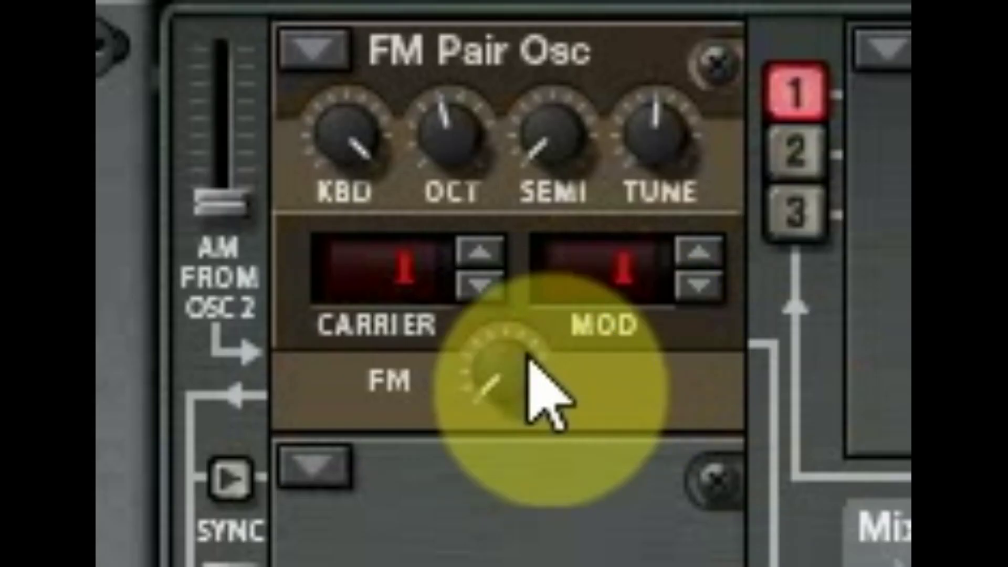
- Raise the FM Pair carrier ratio to 32, then lower it back to 29
left_click(480, 251)
left_click(479, 251)
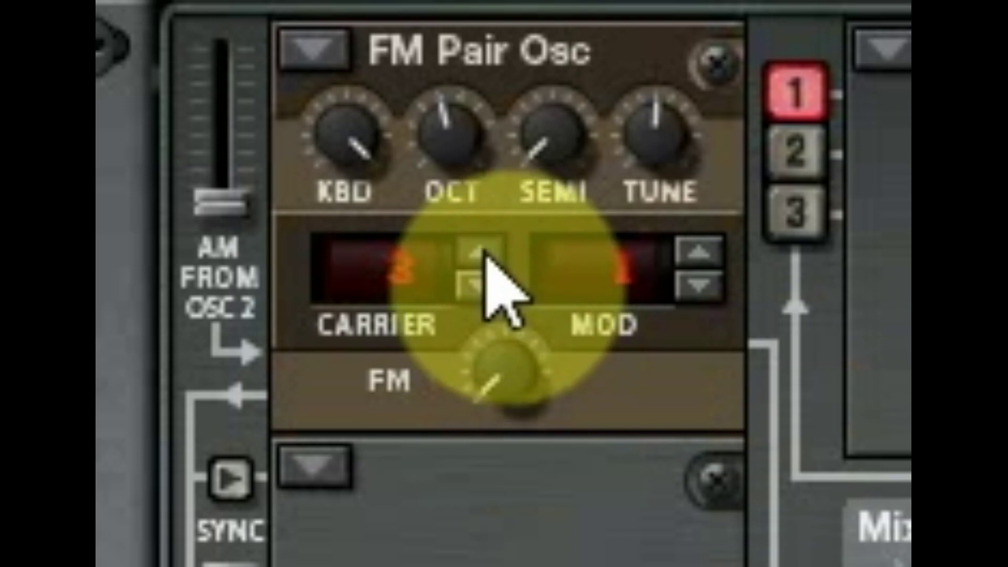
left_click(479, 251)
left_click(479, 251)
left_click(479, 251)
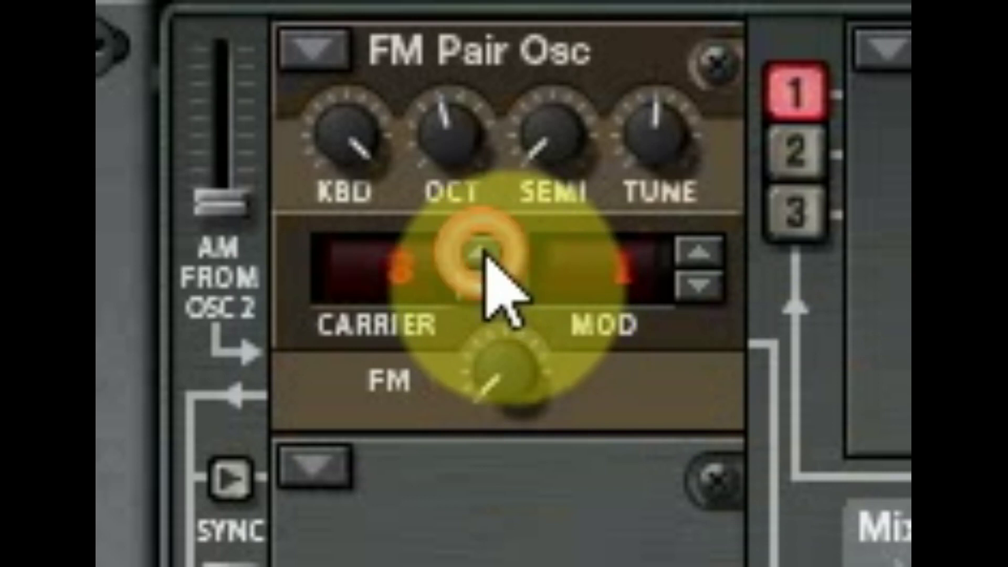
left_click(479, 251)
left_click(479, 251)
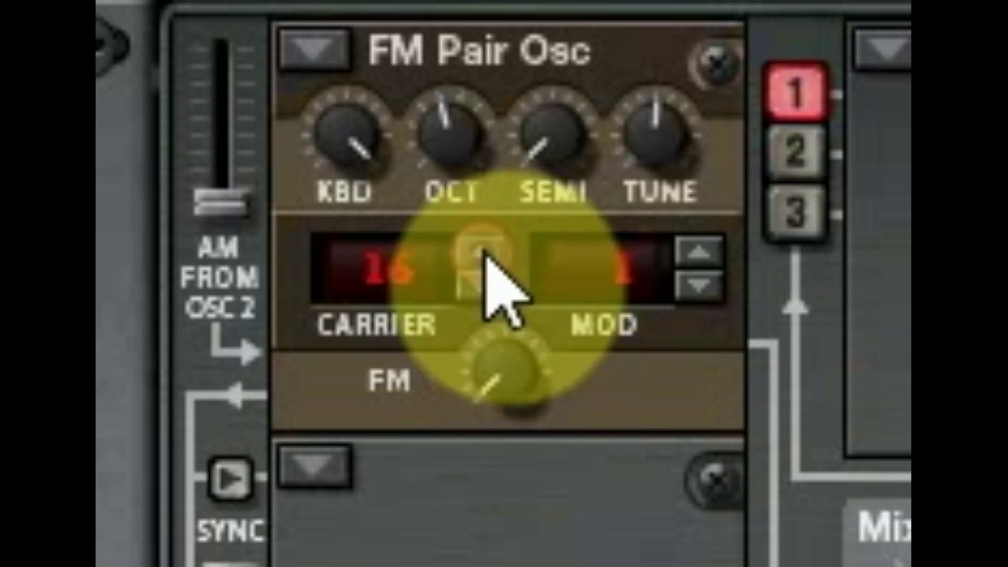
left_click(479, 250)
left_click(480, 251)
left_click(480, 251)
left_click(479, 251)
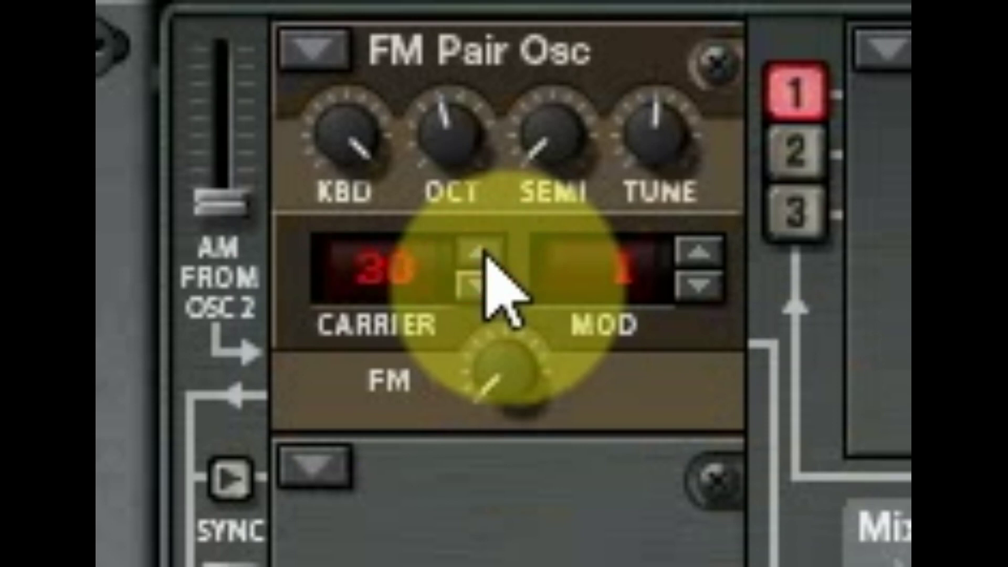
left_click(479, 251)
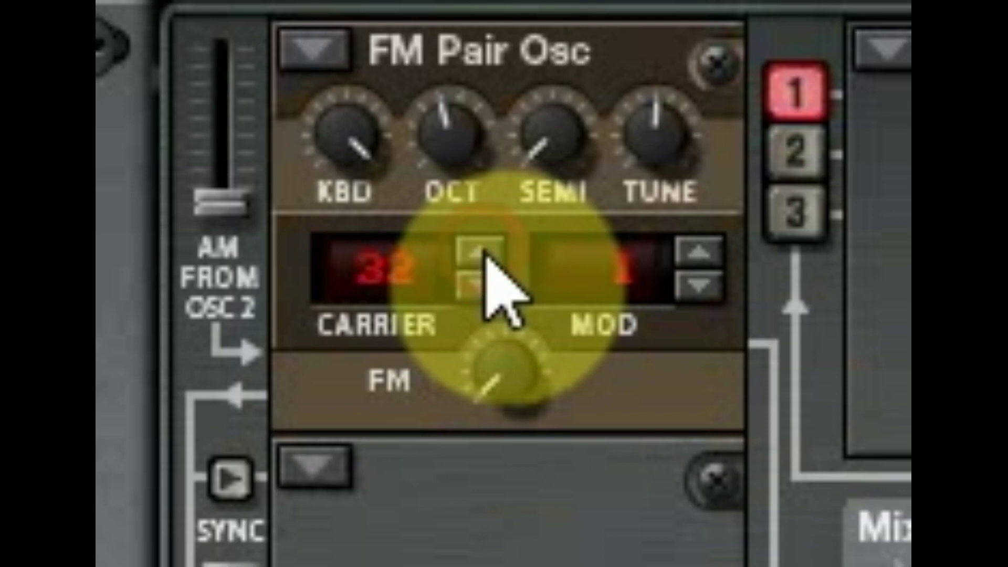
left_click(479, 286)
left_click(480, 286)
left_click(479, 286)
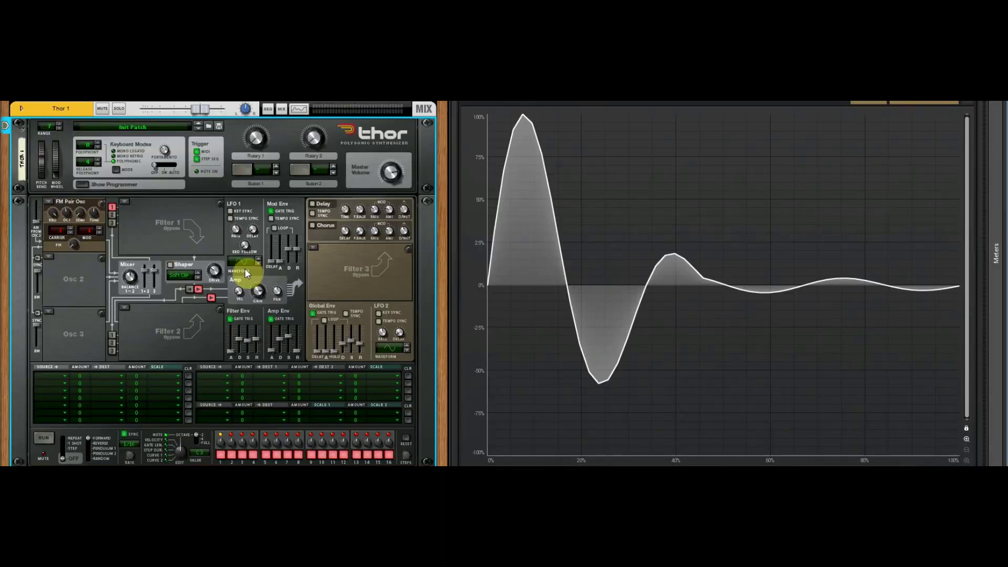
- Return the FM Pair carrier ratio to 1 and route Osc 1 into Filter 1
left_click(72, 231)
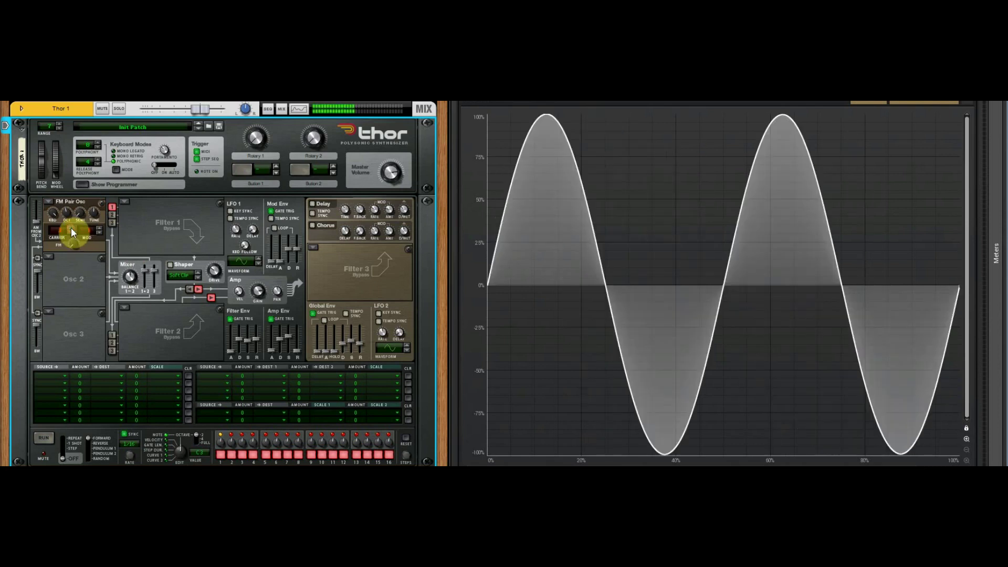
left_click(71, 231)
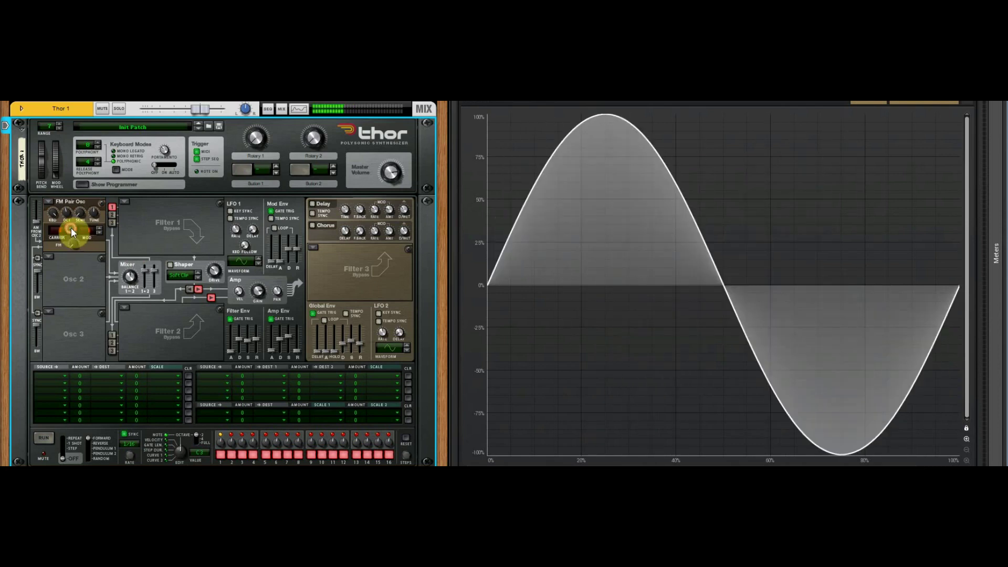
left_click(71, 230)
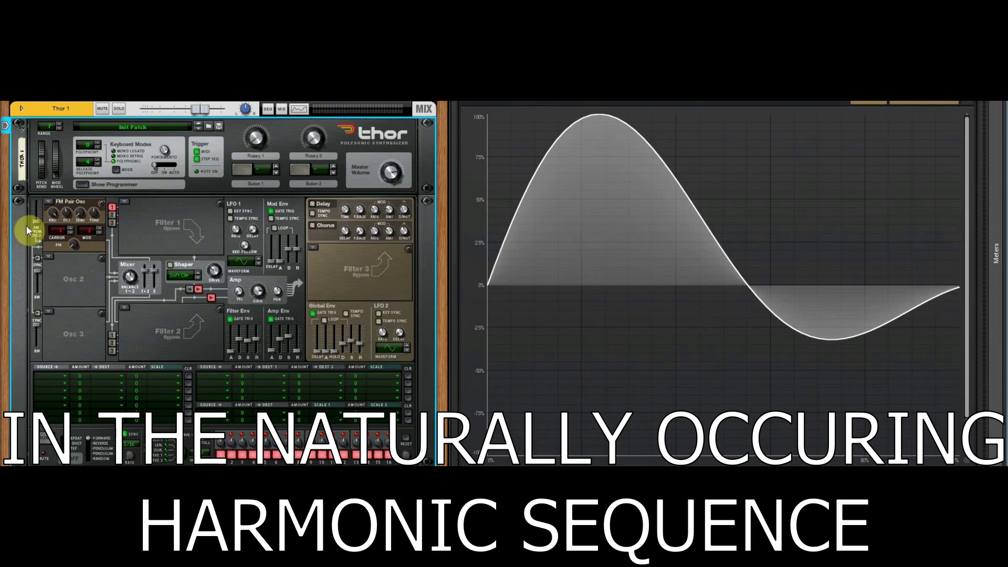
left_click(74, 231)
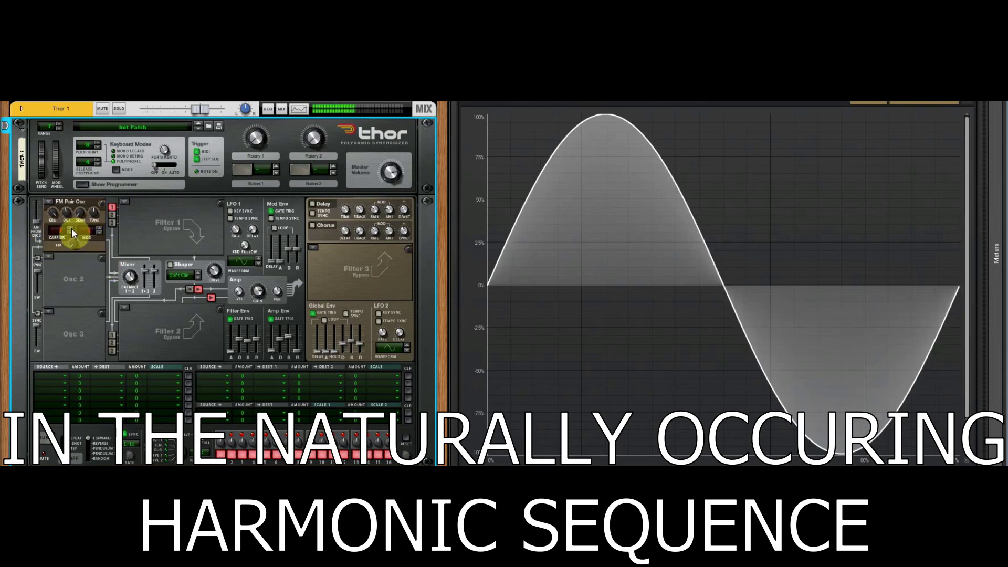
left_click_drag(71, 228, 70, 232)
left_click(69, 227)
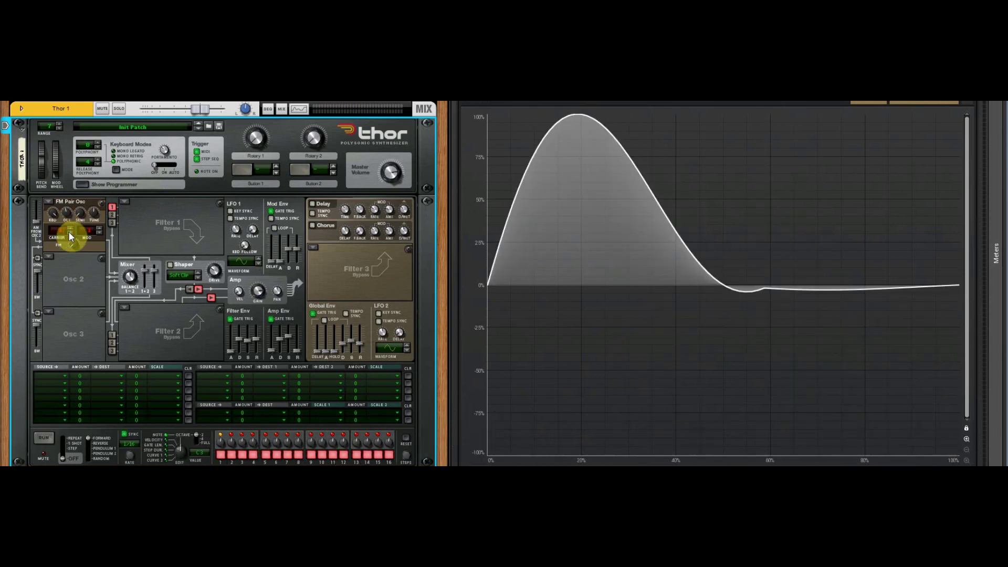
left_click(112, 206)
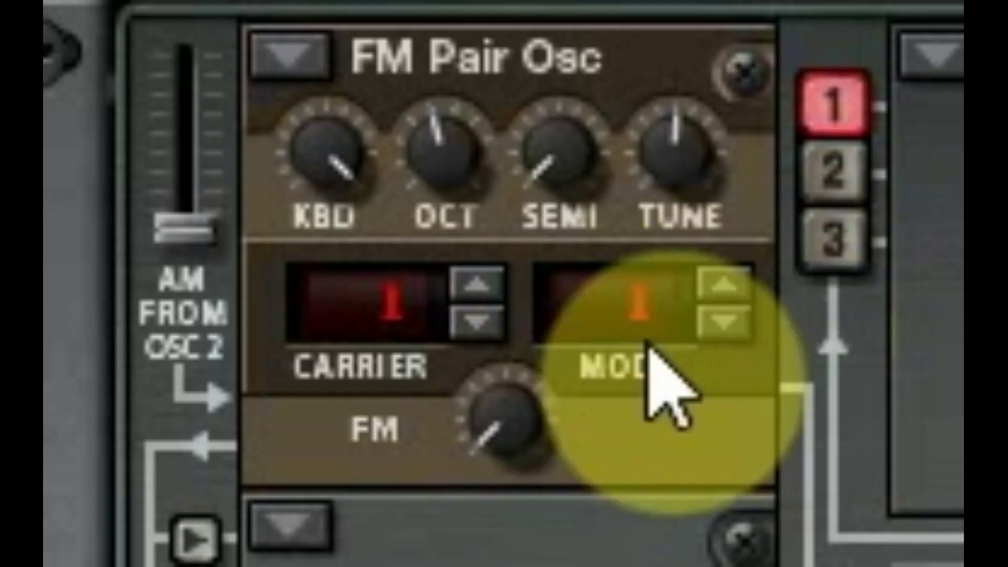
- Raise the modulator ratio to 32, drop it to 6, and push FM amount to 63
left_click(715, 274)
left_click(715, 274)
left_click(717, 270)
left_click_drag(717, 270, 716, 270)
left_click_drag(729, 323, 729, 324)
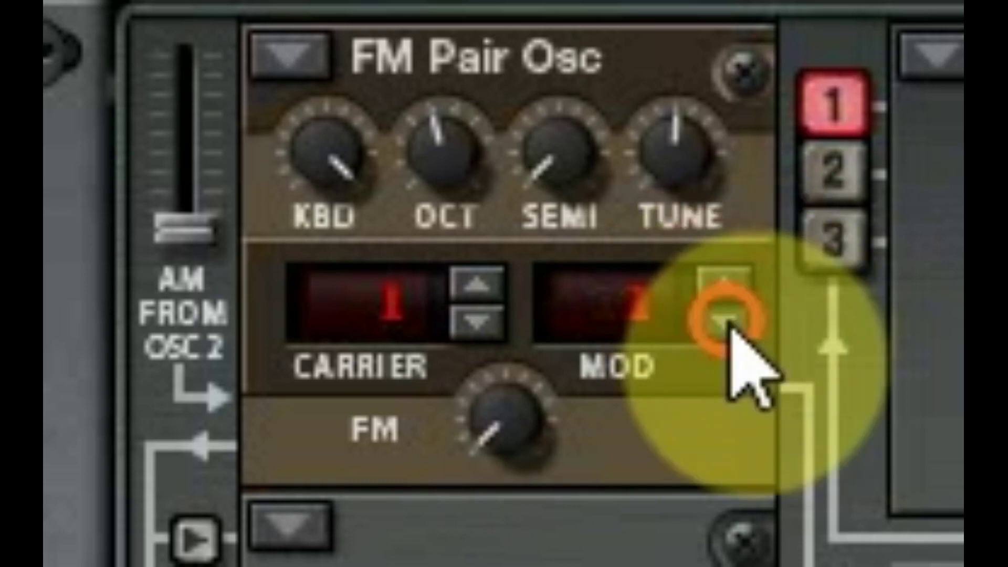
left_click_drag(76, 243, 86, 269)
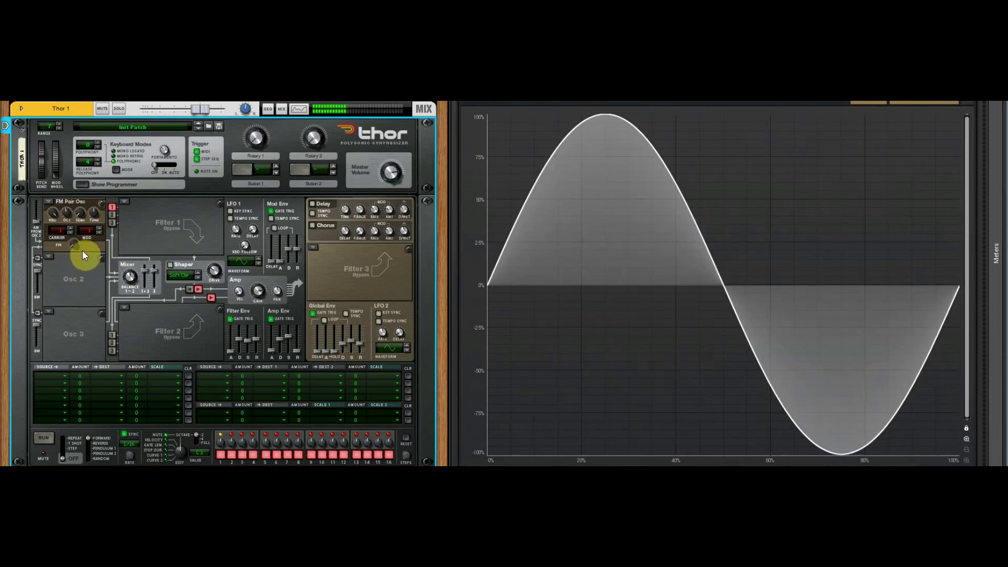
- Set the FM amount to 20, then settle it at 34
left_click_drag(74, 245, 113, 278)
left_click_drag(70, 241, 84, 256)
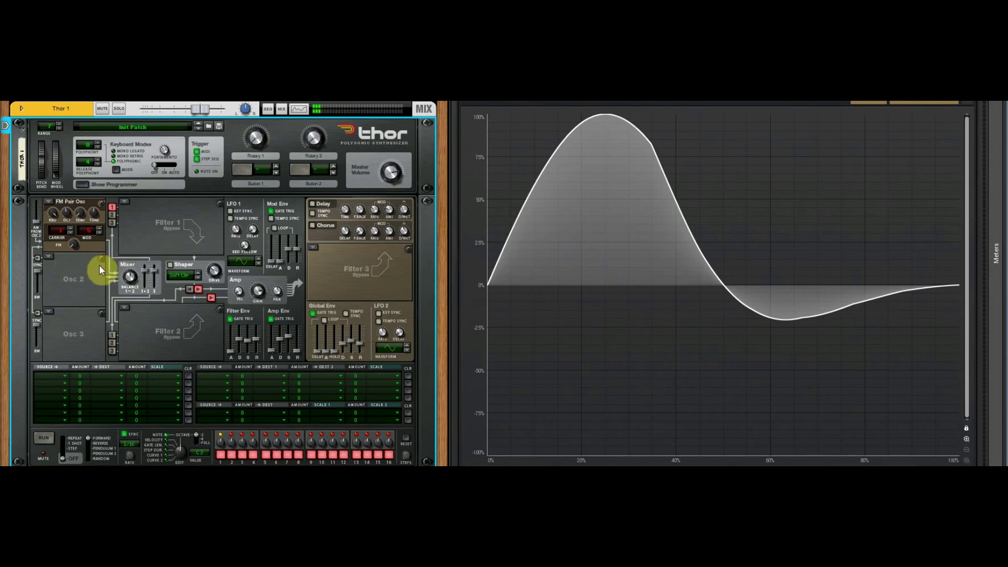
- Add an Analog Osc in slot 2, route it to Filter 2, and set FM amount to 20
left_click(48, 256)
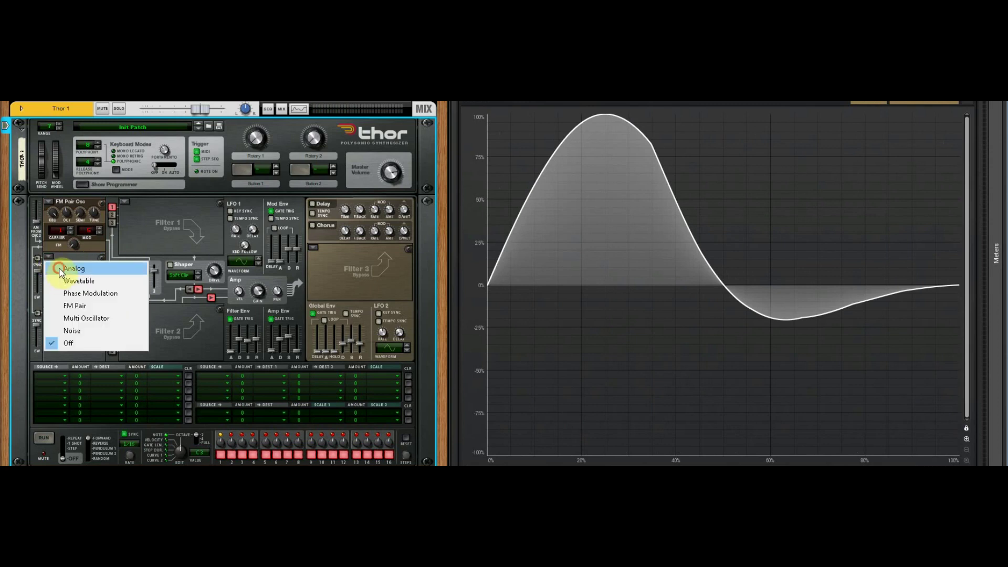
left_click(62, 265)
left_click(112, 214)
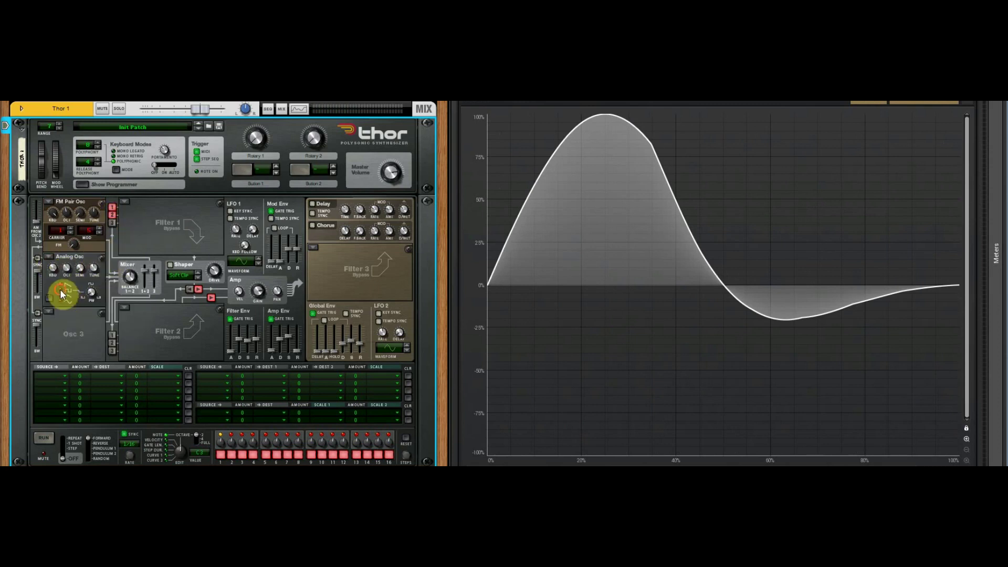
left_click_drag(79, 239, 83, 242)
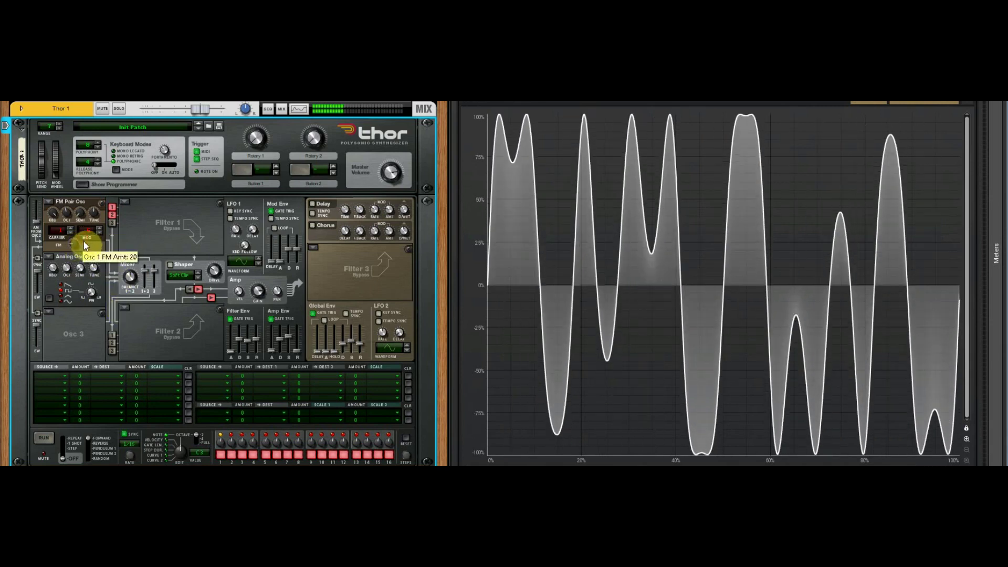
left_click(112, 215)
left_click(112, 342)
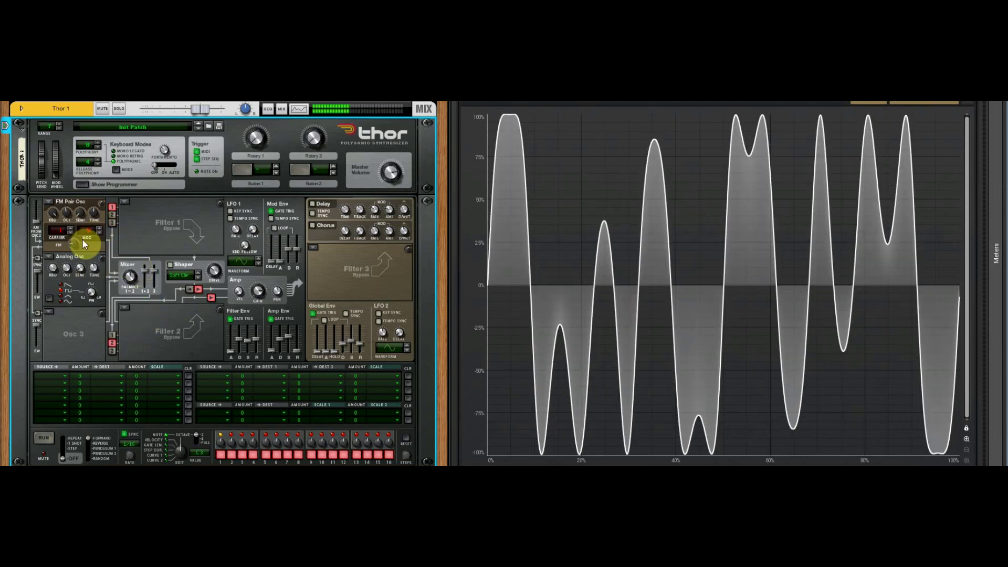
- Raise FM to 66, set mixer balance to 86, widen pulse width, and disconnect Filter 2
left_click_drag(82, 238, 86, 239)
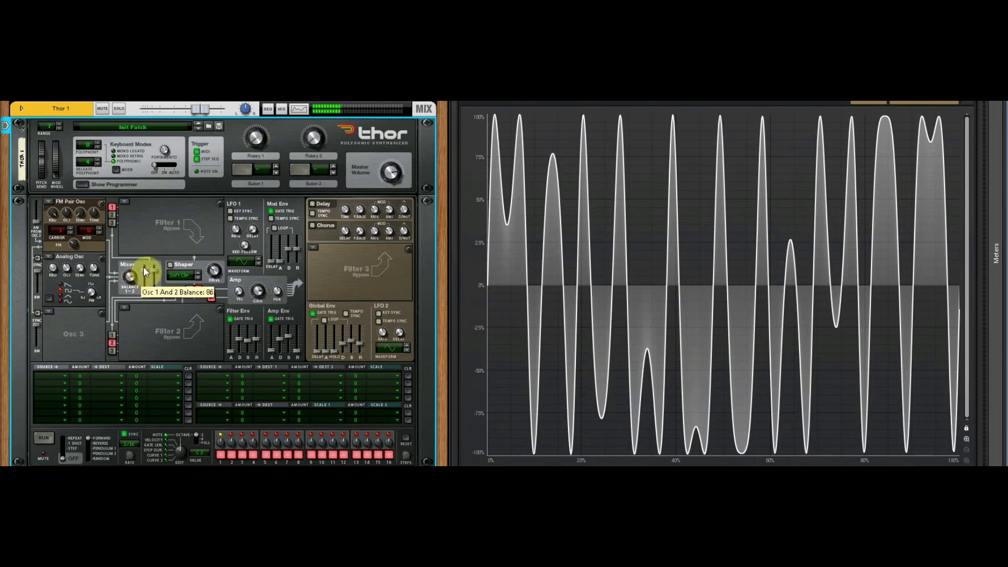
left_click_drag(143, 266, 141, 262)
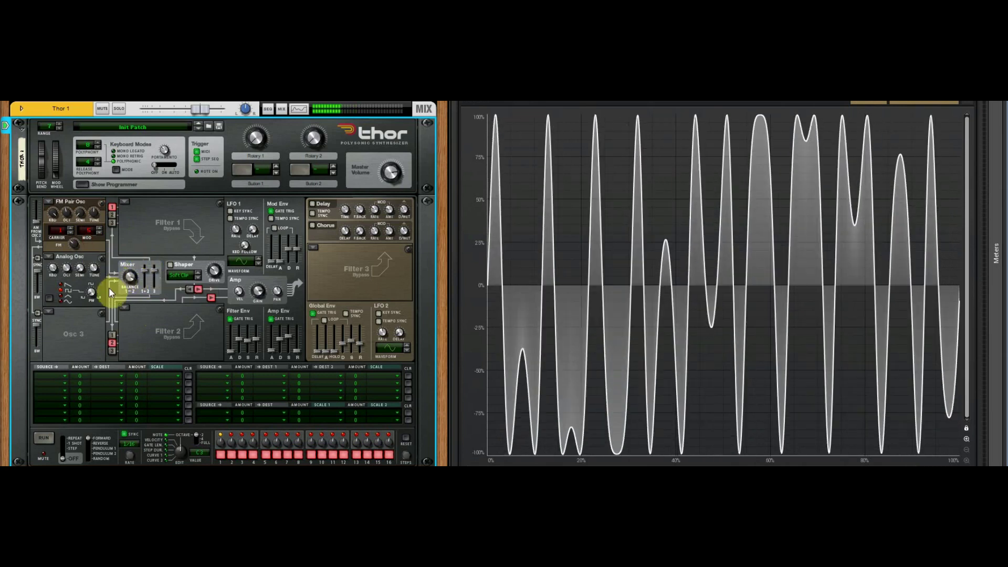
left_click_drag(91, 292, 133, 295)
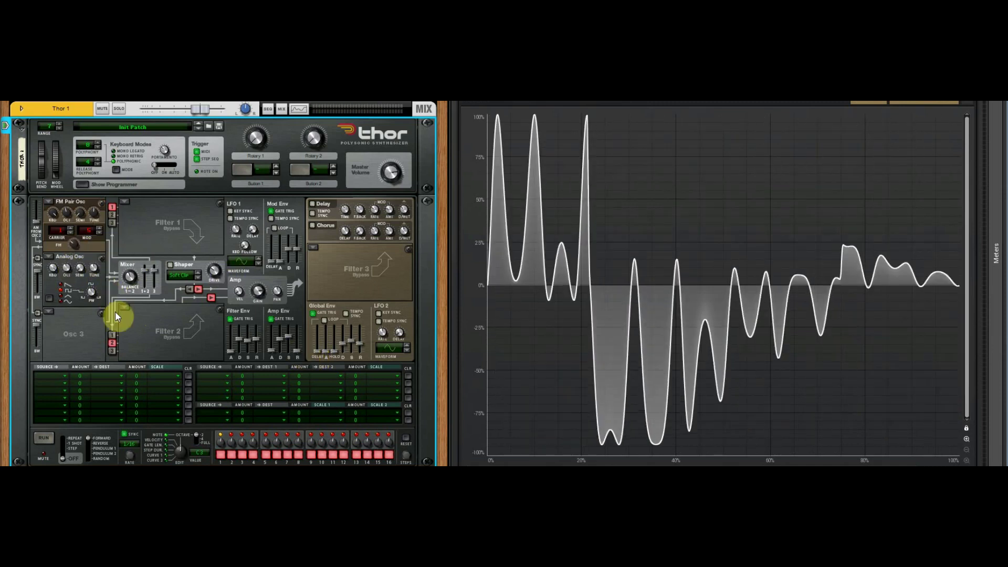
left_click(112, 343)
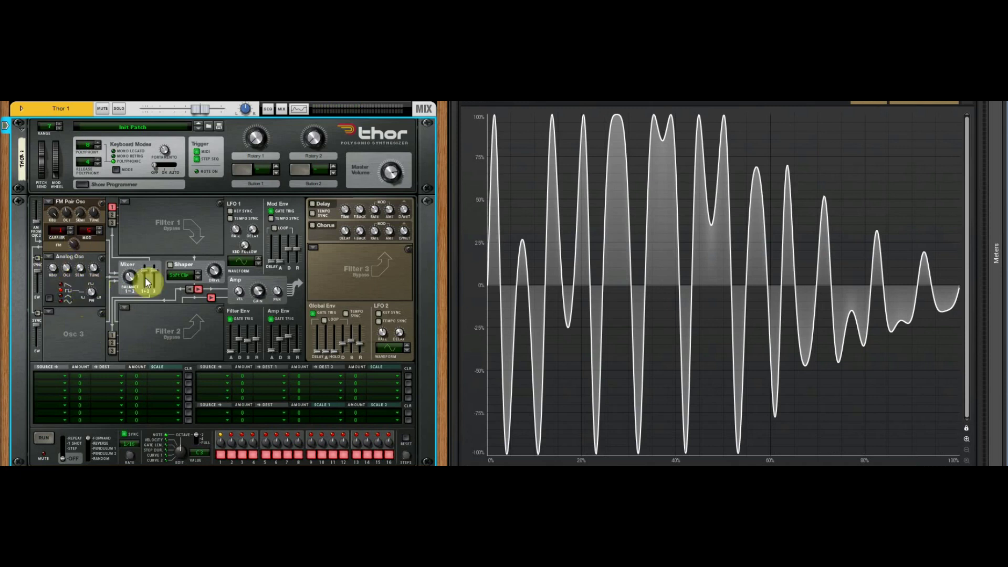
- Set the second oscillator slot to Off, turn FM to minimum, then restore a little FM
left_click(49, 258)
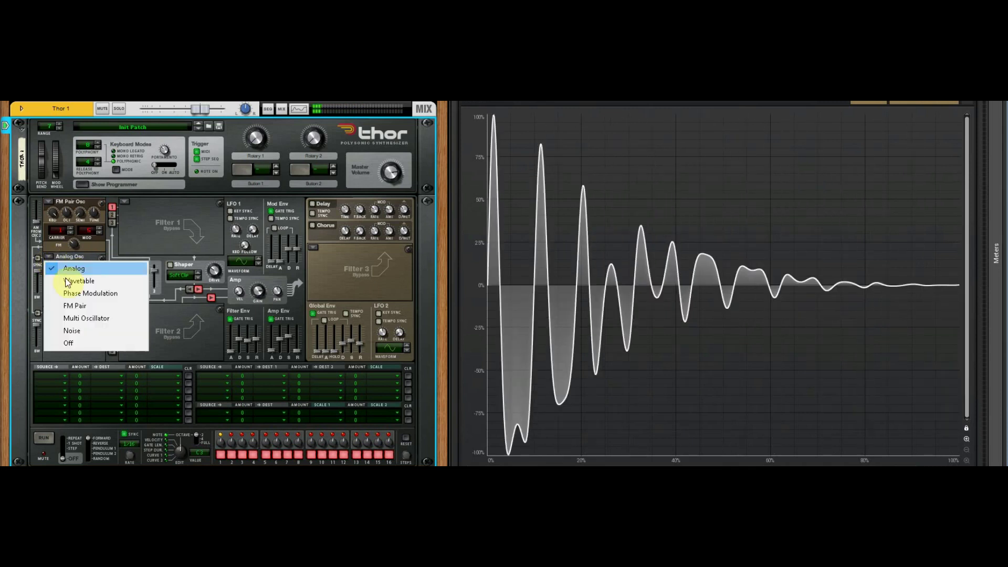
left_click(69, 341)
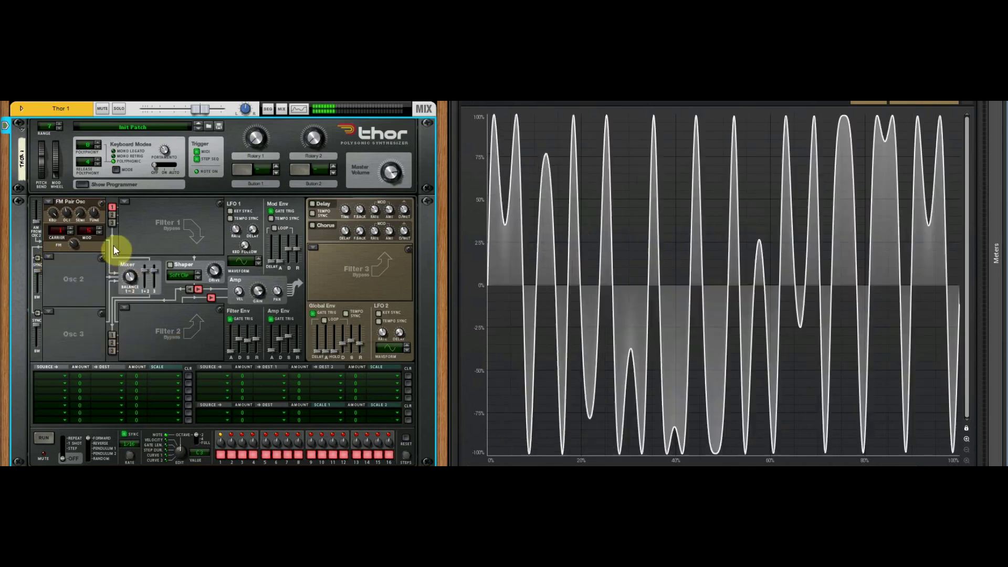
left_click_drag(77, 244, 97, 256)
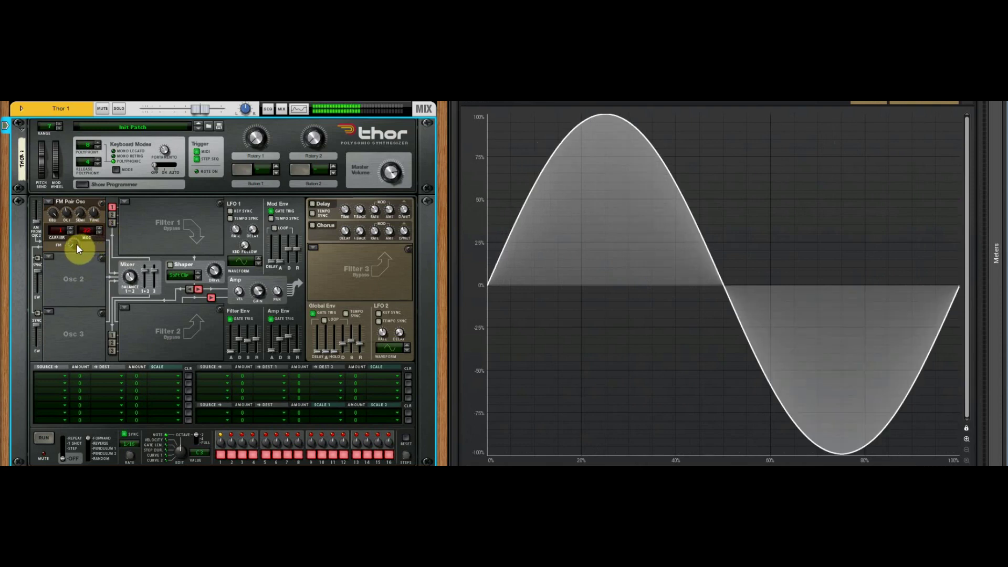
left_click_drag(76, 243, 93, 280)
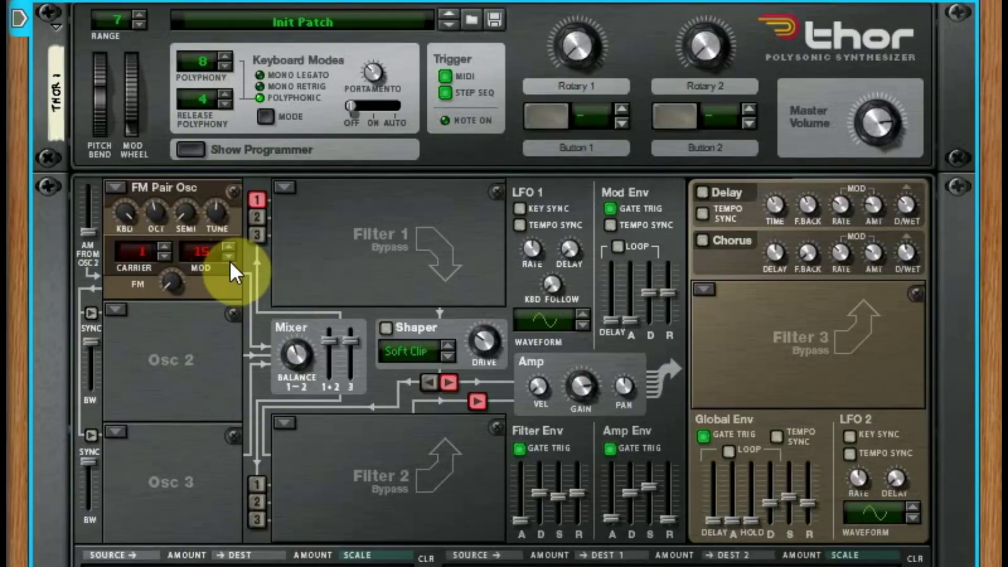
- Set modulator 1 and carrier 2, settle FM at 30, and lengthen amp release to 1.24 s
left_click(100, 234)
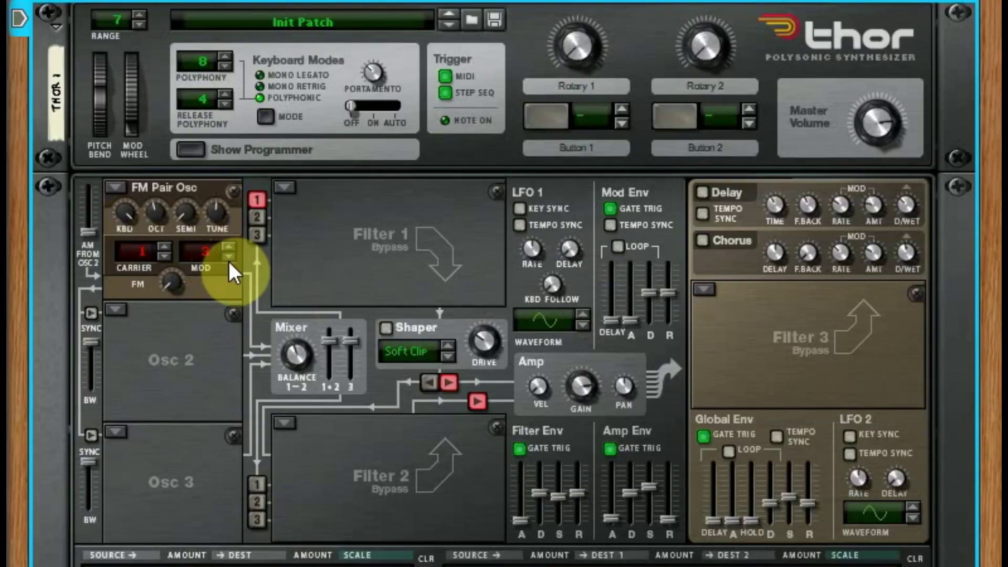
left_click(163, 247)
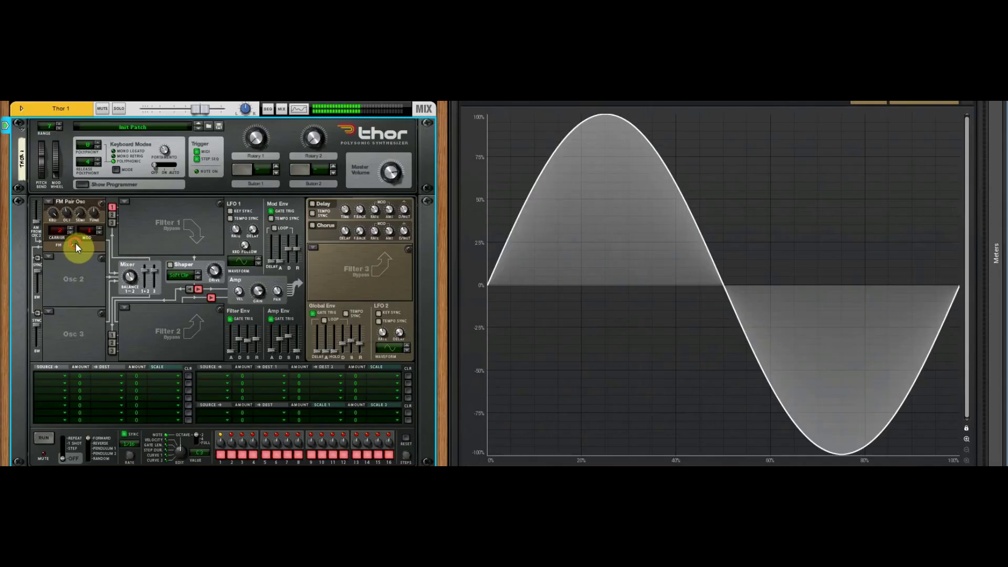
left_click_drag(174, 280, 185, 236)
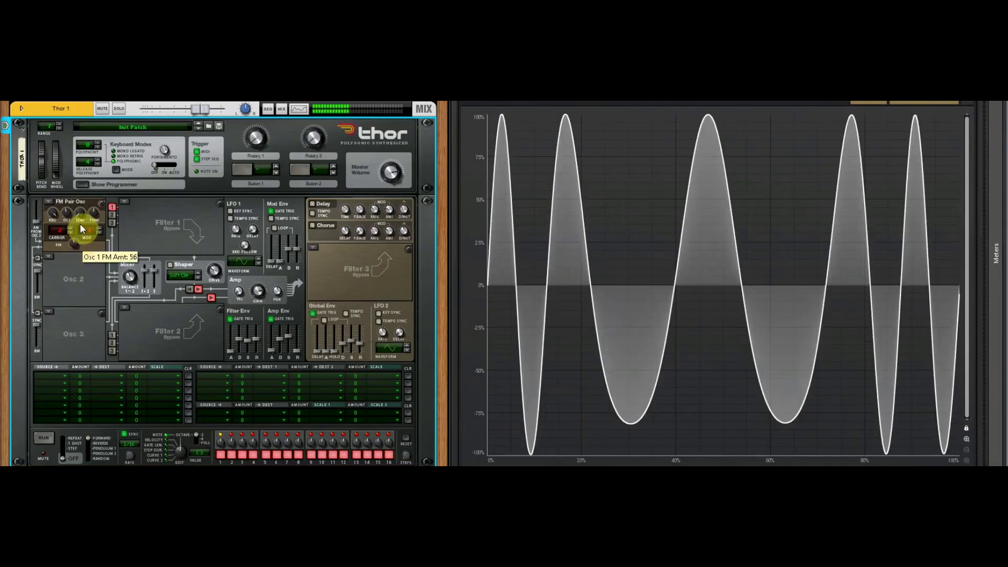
left_click_drag(80, 224, 82, 216)
left_click(74, 227)
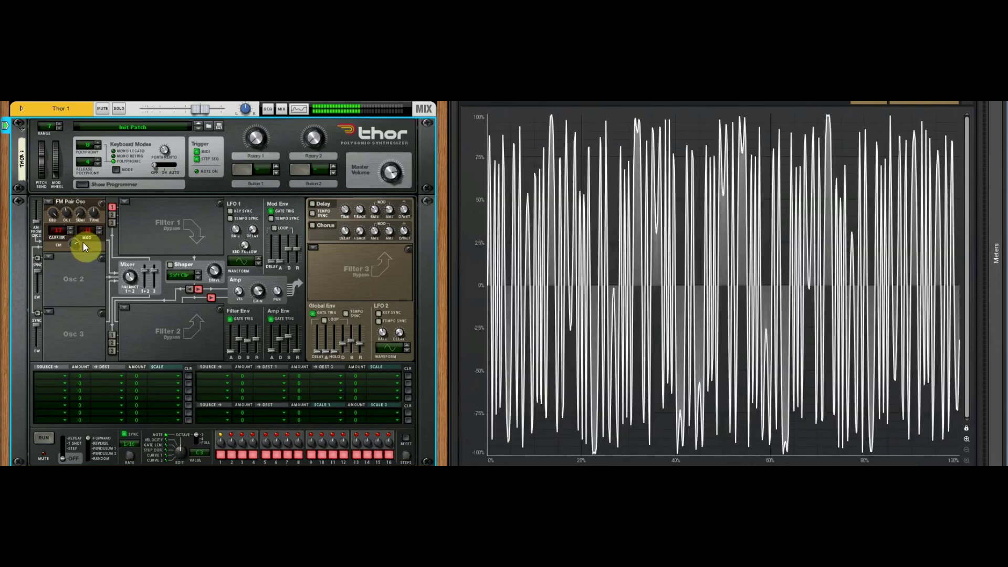
left_click_drag(77, 254, 80, 266)
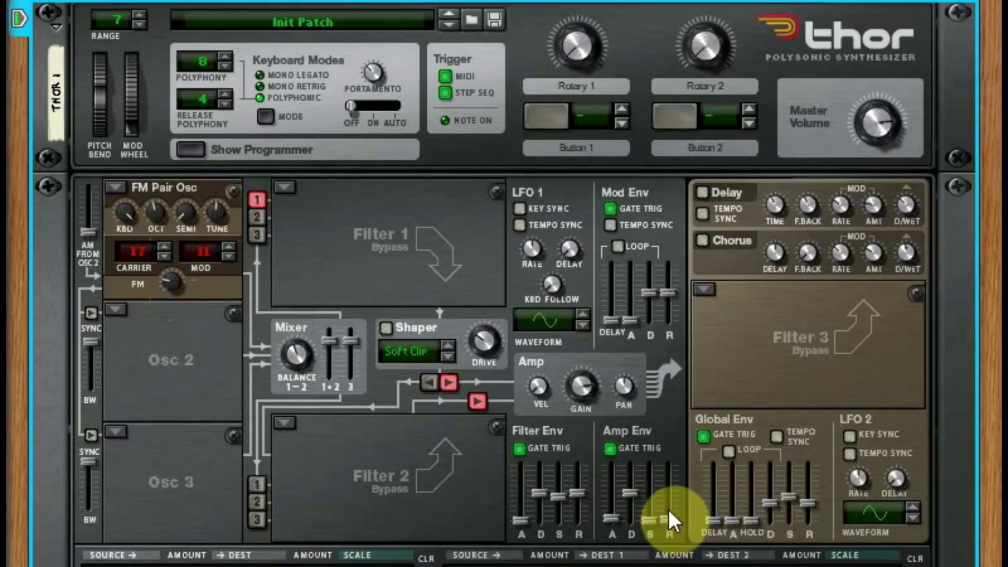
left_click_drag(668, 510, 669, 506)
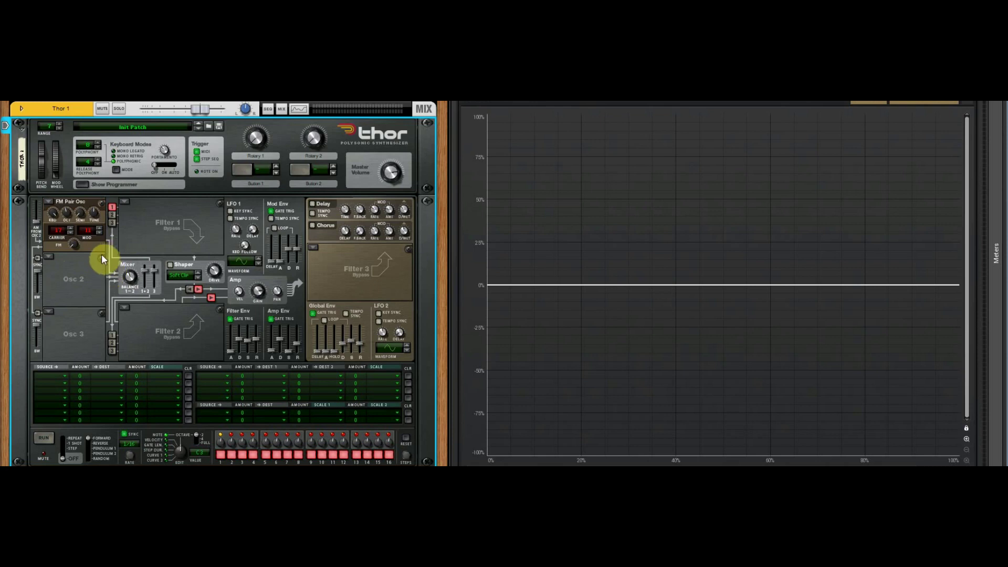
- Load a Low Pass Ladder Filter into Filter 1, set cutoff to 1.80 kHz, and adjust FM amount
left_click(122, 205)
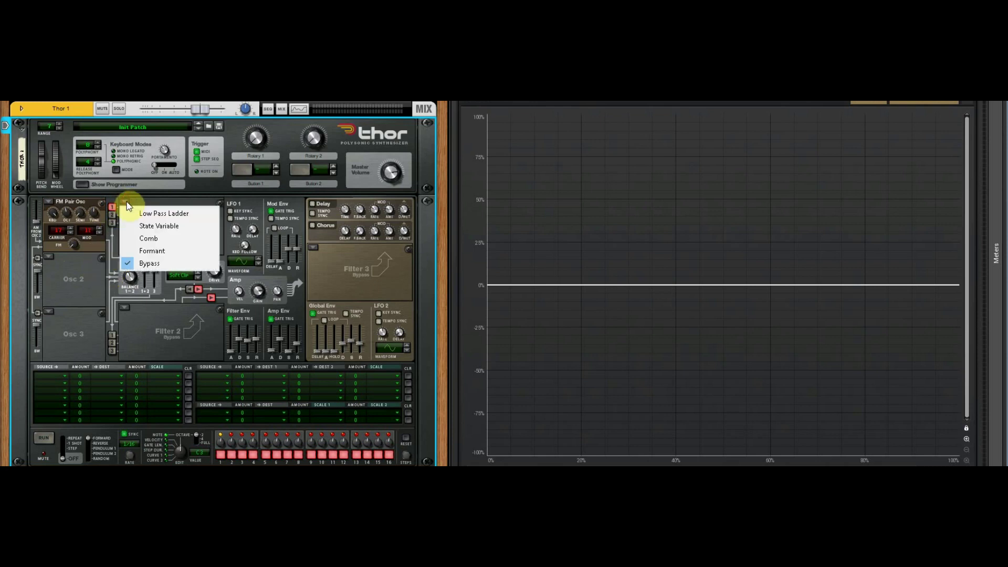
left_click(160, 218)
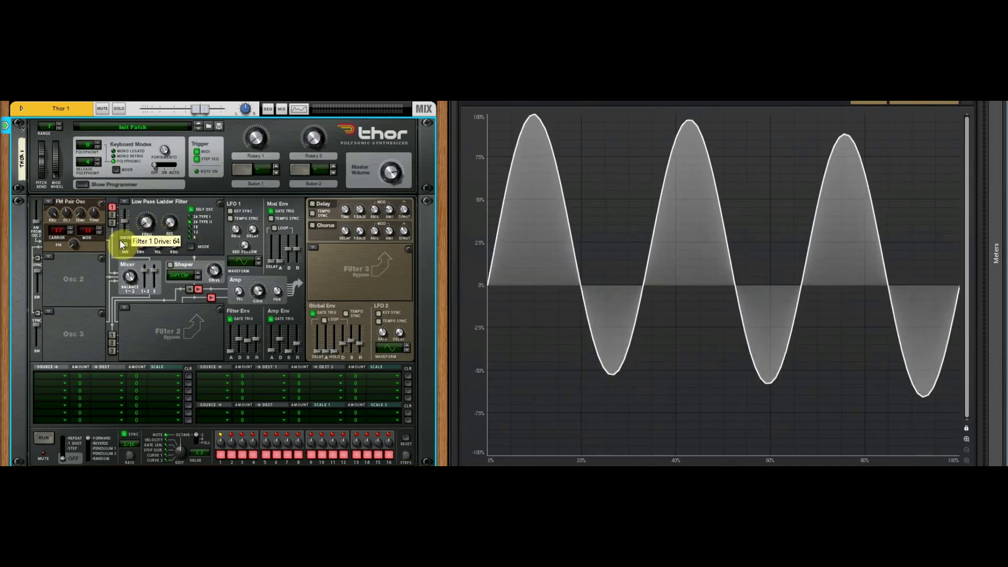
left_click_drag(143, 225, 159, 194)
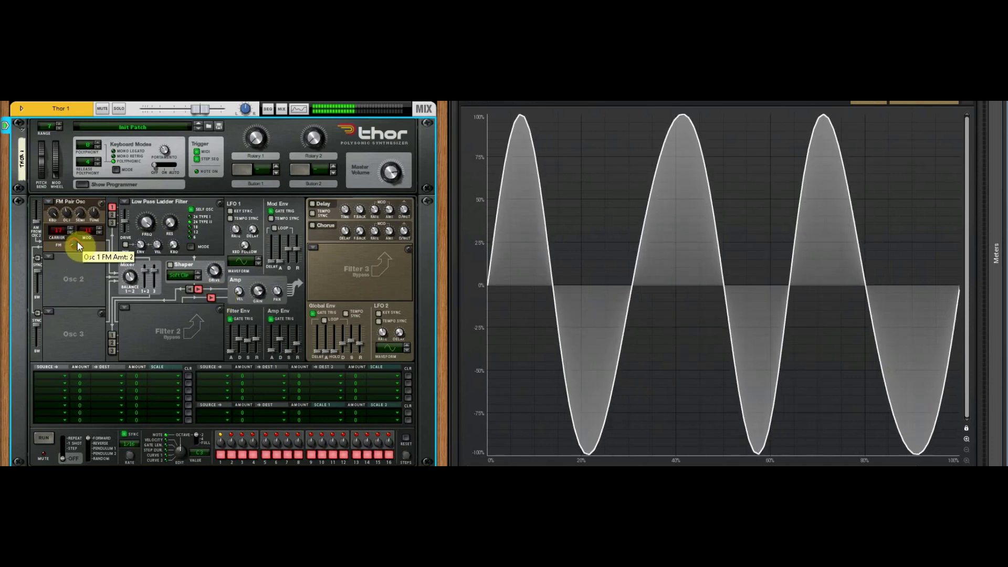
left_click_drag(77, 241, 149, 240)
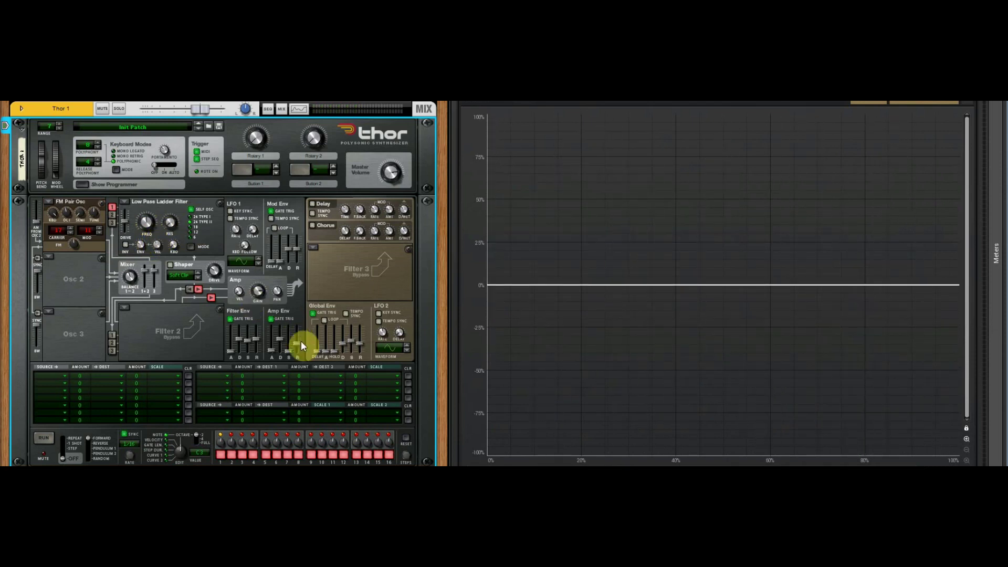
- Set amp release to 3.65 s and decay to 4.35 s, and raise polyphony to 32
left_click_drag(300, 344, 298, 342)
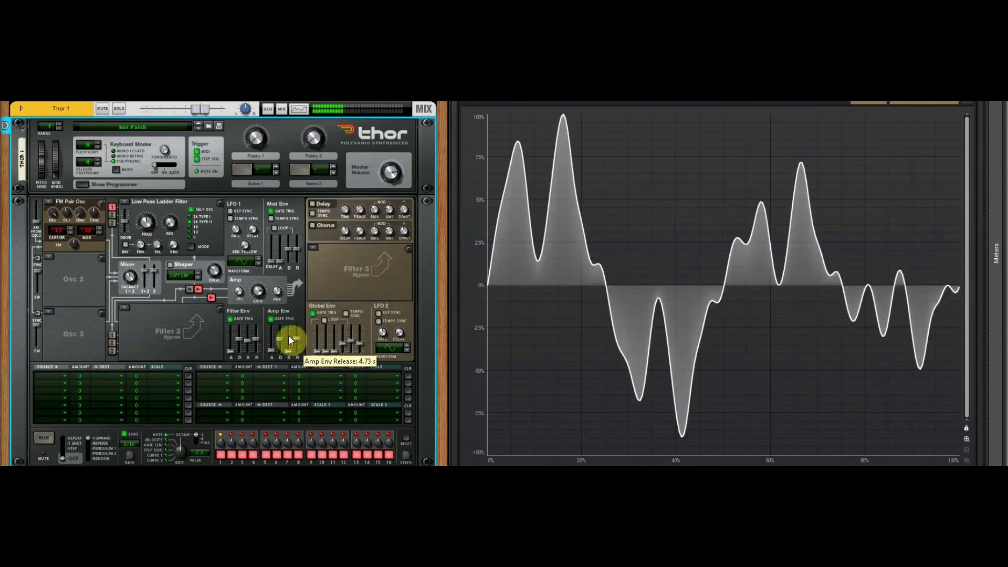
left_click_drag(276, 332, 280, 336)
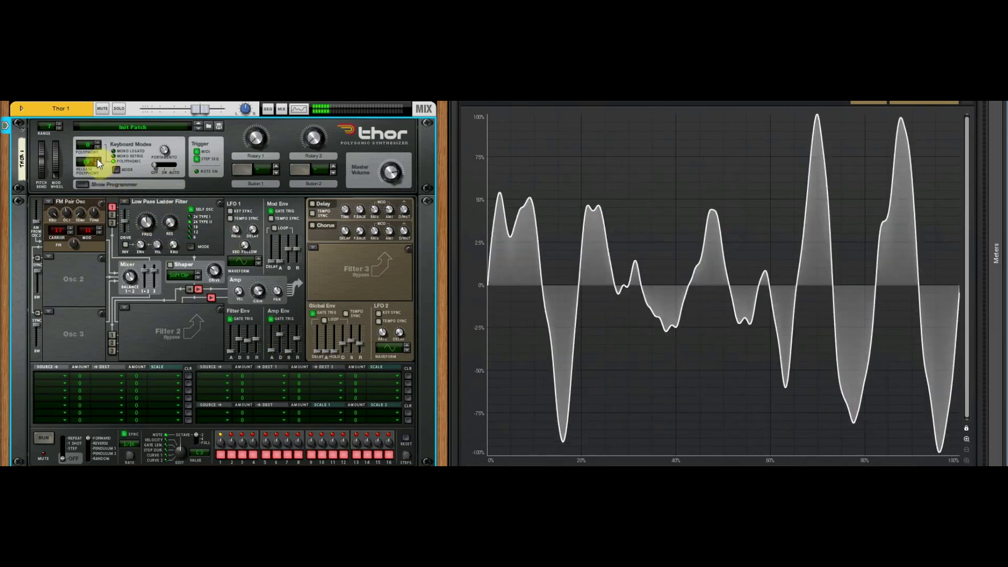
left_click(98, 143)
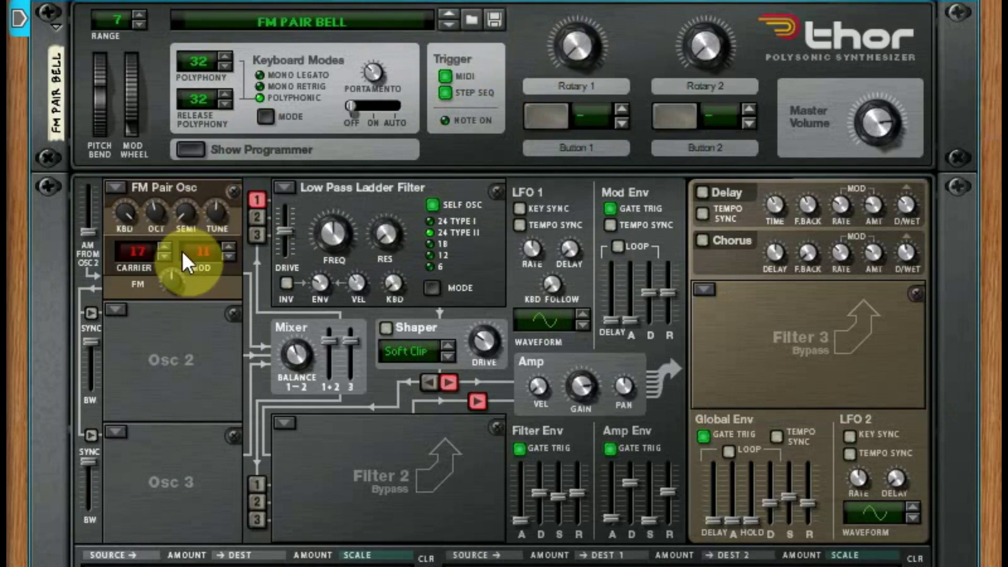
- Raise the FM amount, then step the FM Pair carrier from 17 and settle it at 12 against modulator 11
left_click_drag(173, 288, 156, 257)
left_click(164, 246)
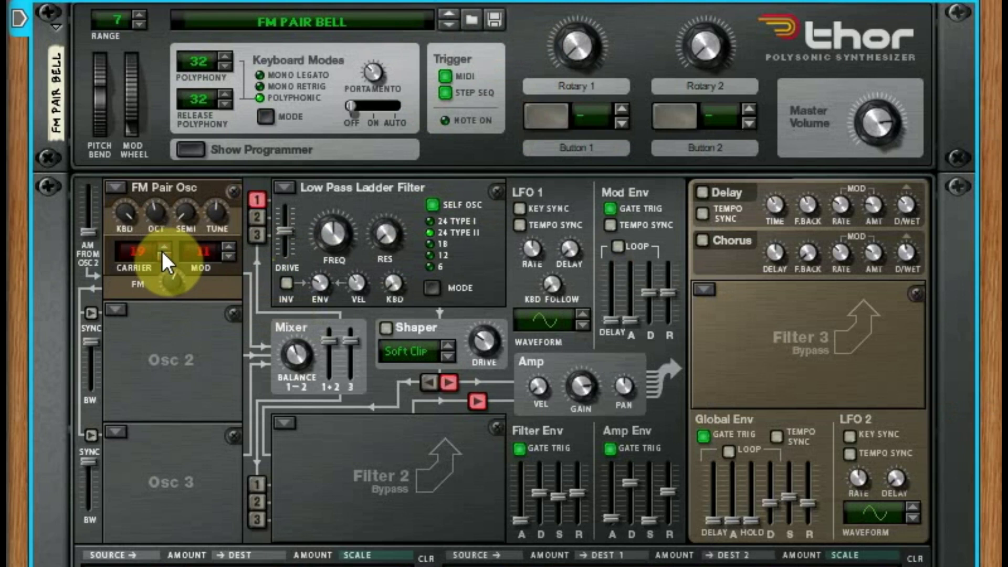
left_click(163, 247)
left_click(163, 247)
left_click(163, 247)
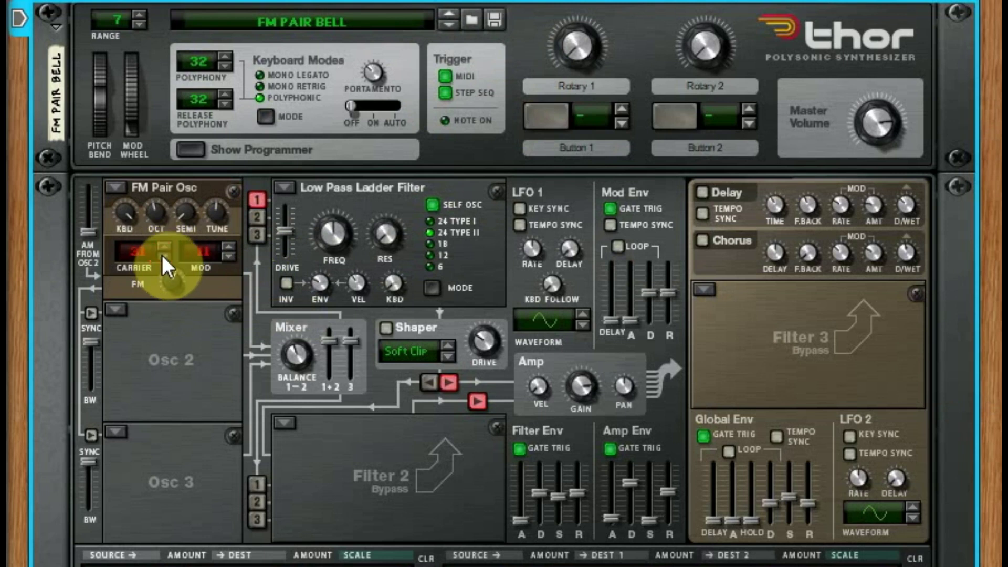
left_click_drag(162, 254, 197, 290)
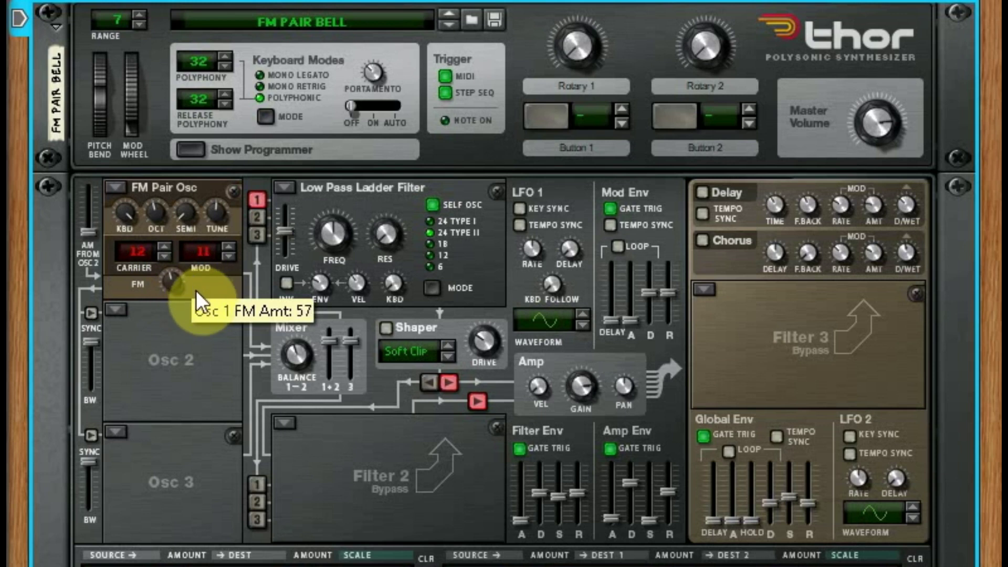